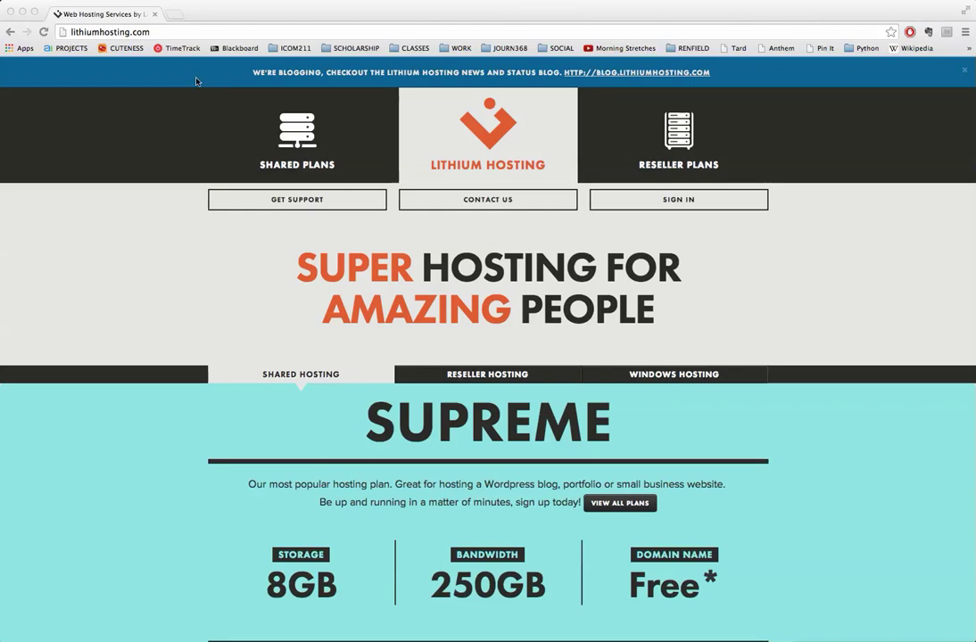
# Step: Open the shared hosting plans and order the Economy plan
pyautogui.scroll(-2, 462, 516)
pyautogui.scroll(2, 464, 517)
pyautogui.click(299, 166)
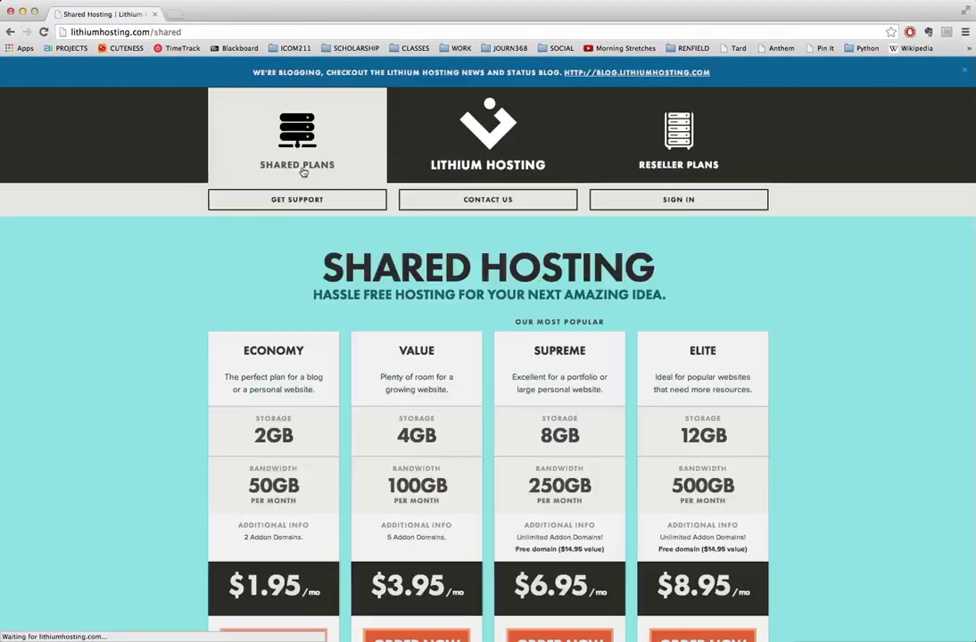
pyautogui.scroll(-2, 304, 172)
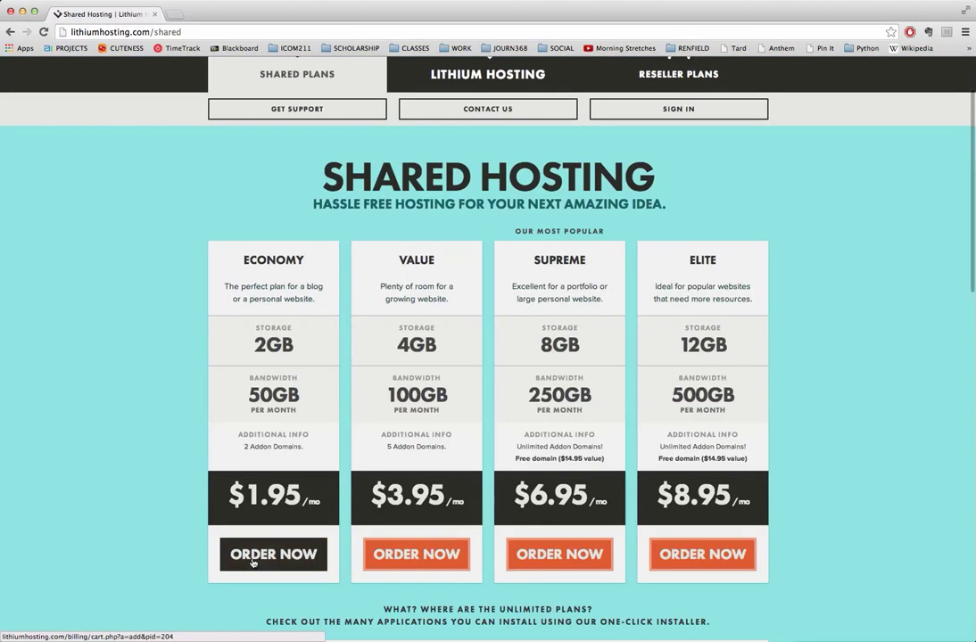
pyautogui.click(253, 560)
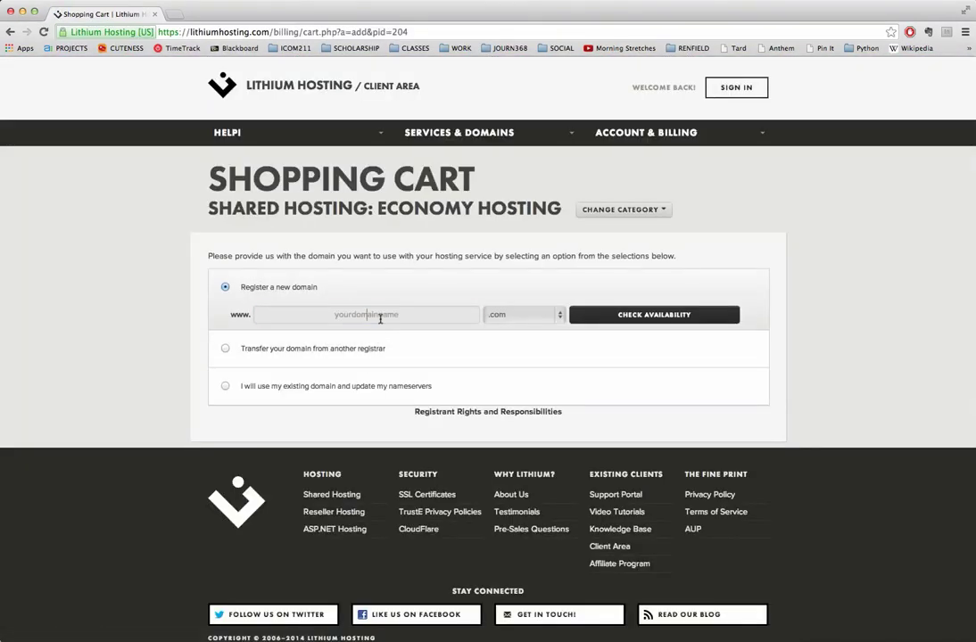
# Step: Check the availability of the new domain myfakedomainforclassmegan.com and continue with a 1-year registration at $14.95 USD
pyautogui.click(380, 319)
pyautogui.write('myfakedomainforclassmegan')
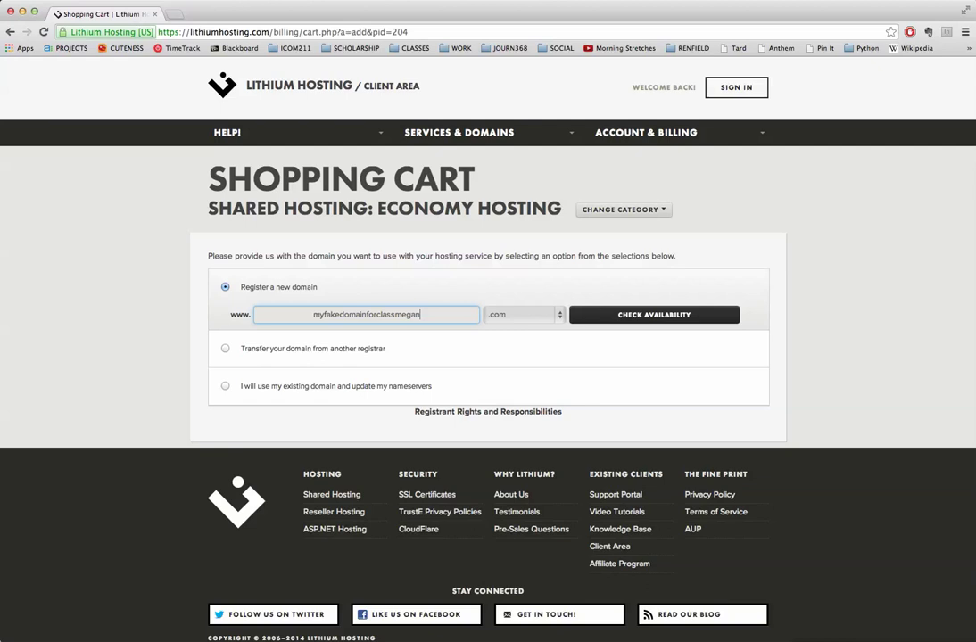
pyautogui.click(656, 316)
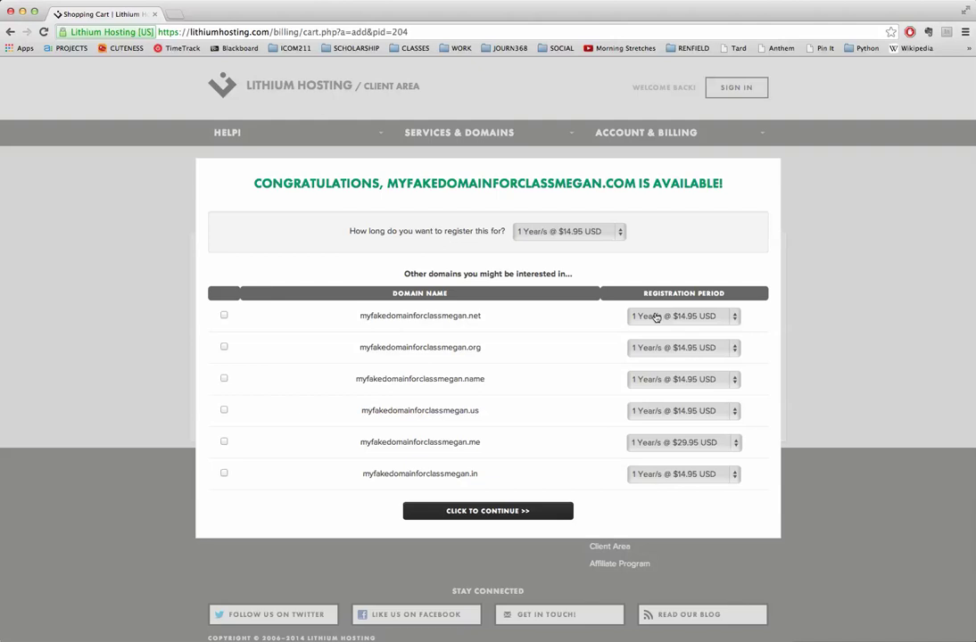
pyautogui.click(610, 234)
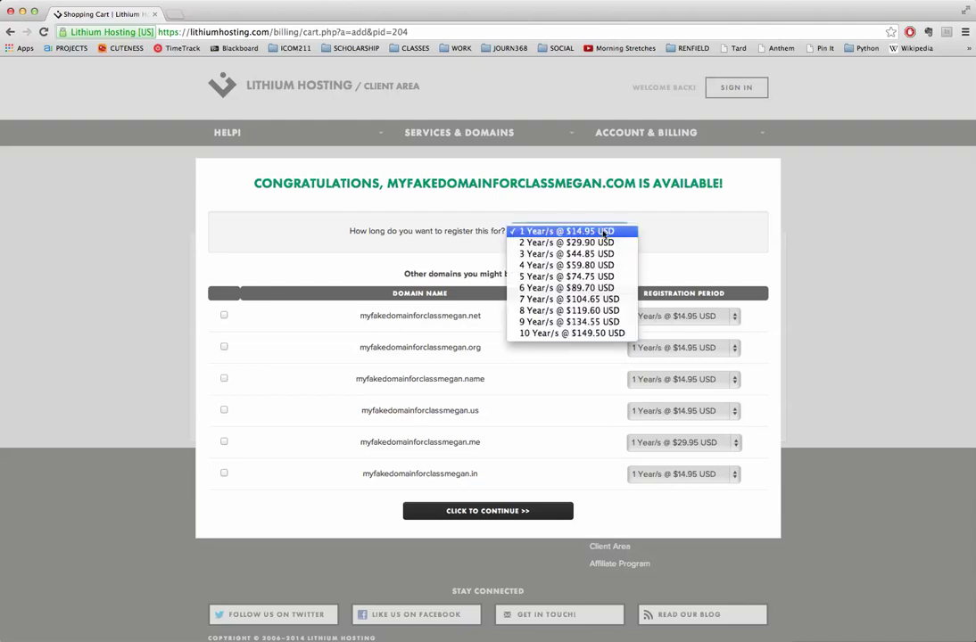
pyautogui.click(610, 234)
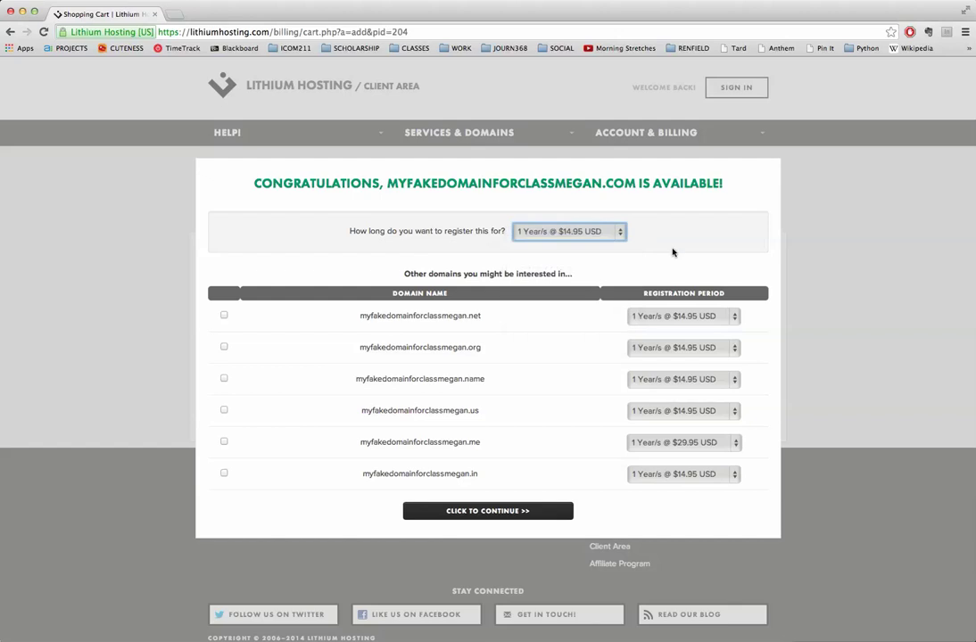
pyautogui.click(497, 516)
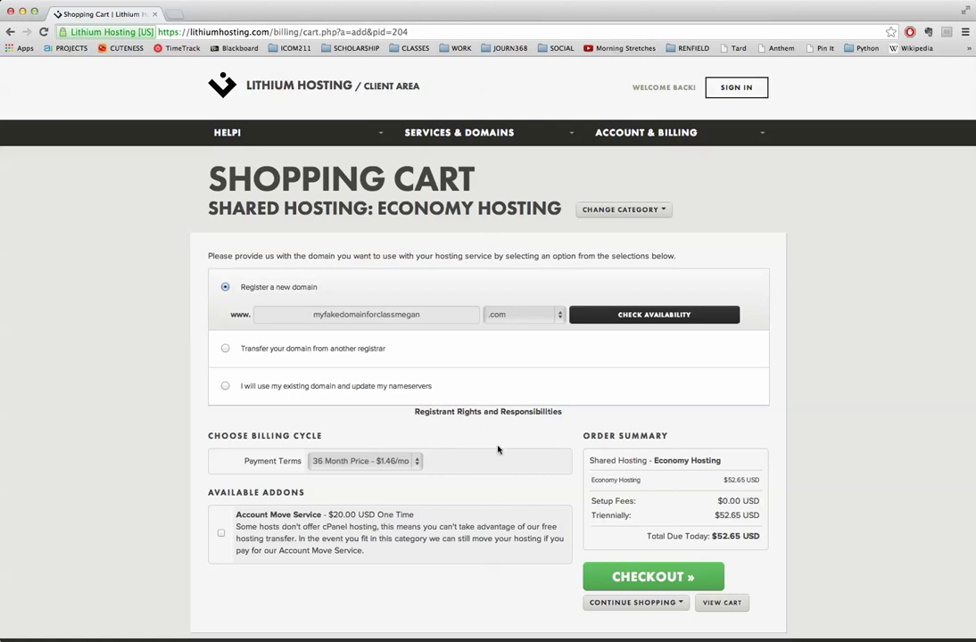
# Step: Set the hosting payment terms to the 12 Month Price of $1.62/mo
pyautogui.scroll(-1, 491, 411)
pyautogui.scroll(-1, 491, 412)
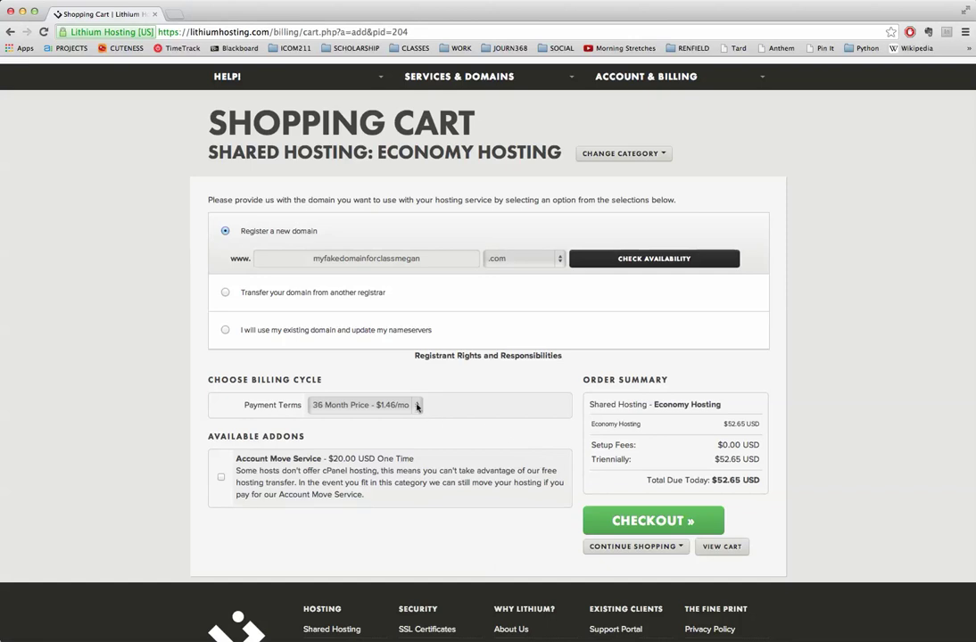
pyautogui.click(412, 405)
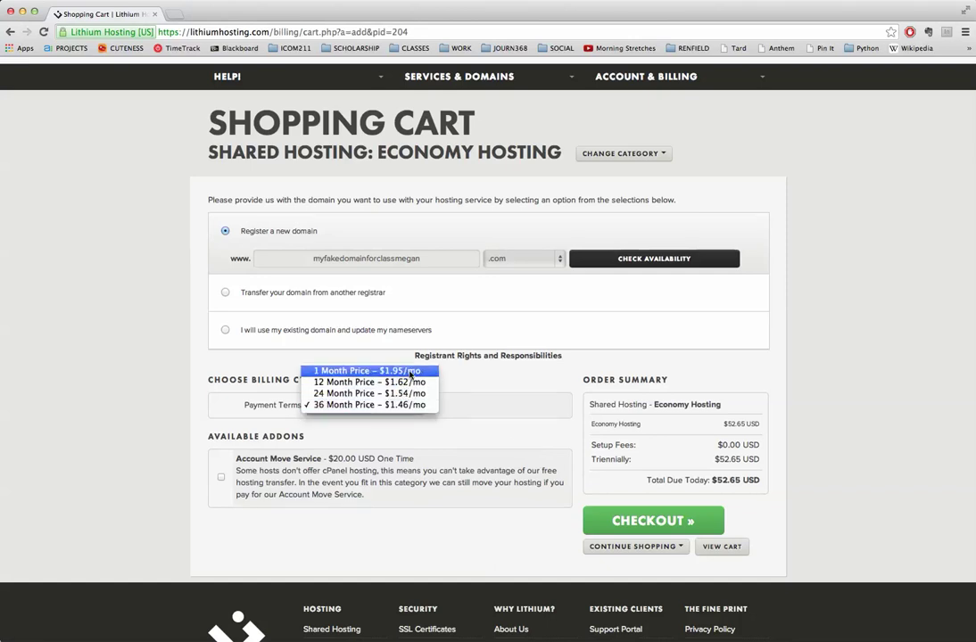
pyautogui.click(411, 382)
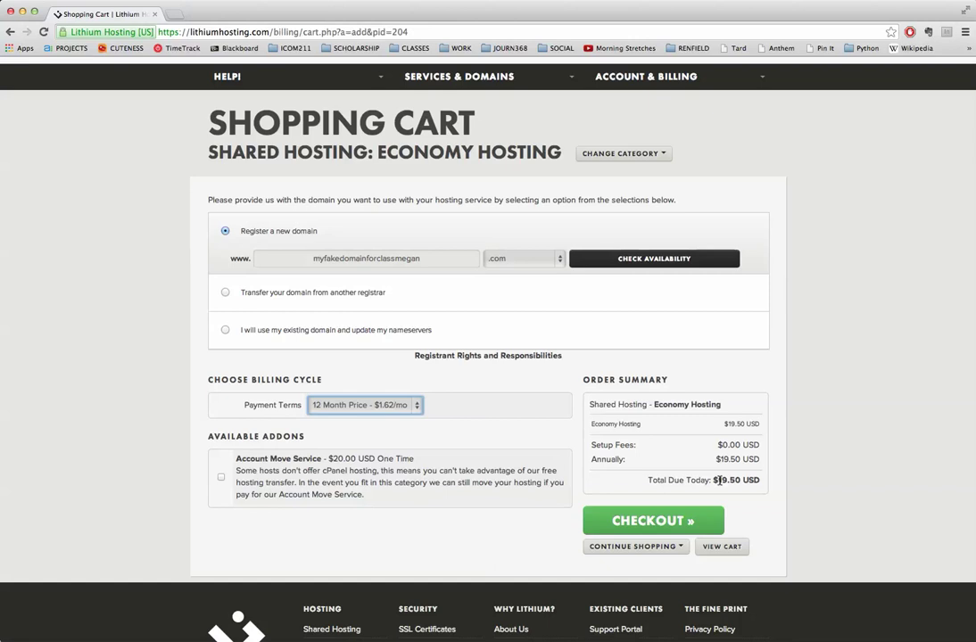
# Step: Set the hosting payment terms to the 1 Month Price of $1.95/mo
pyautogui.click(401, 404)
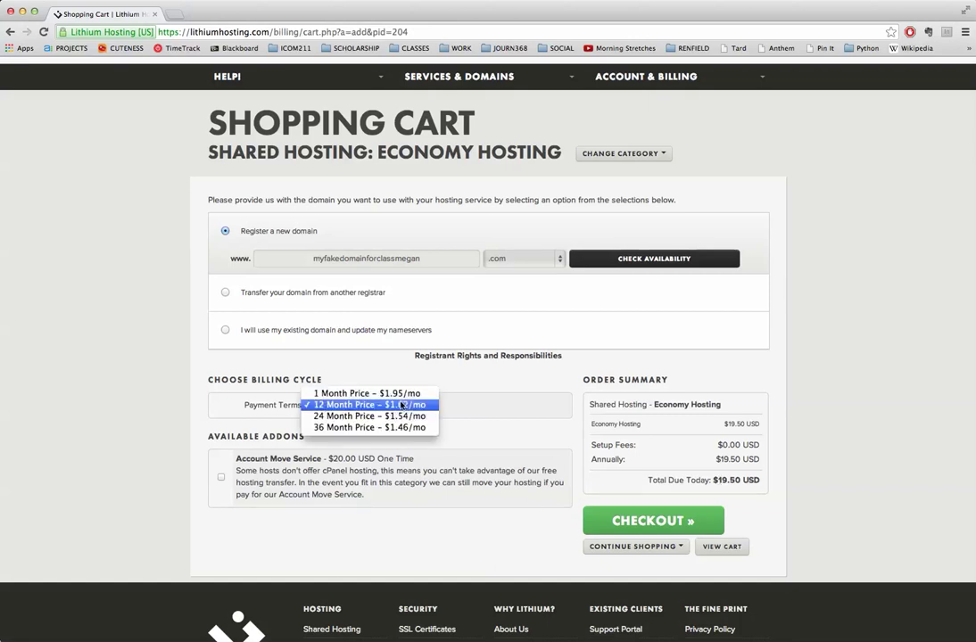
pyautogui.click(401, 395)
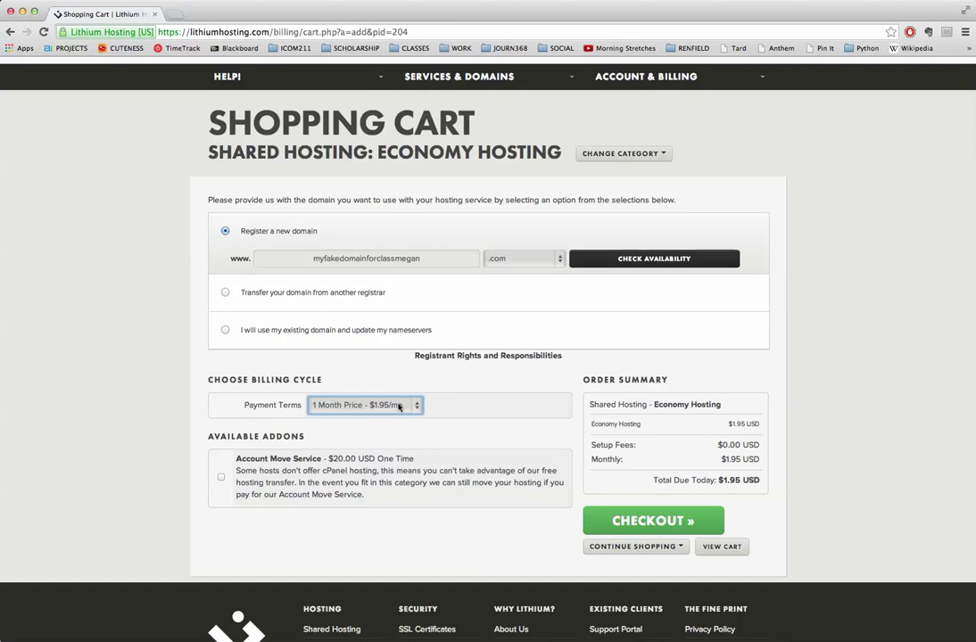
pyautogui.click(399, 406)
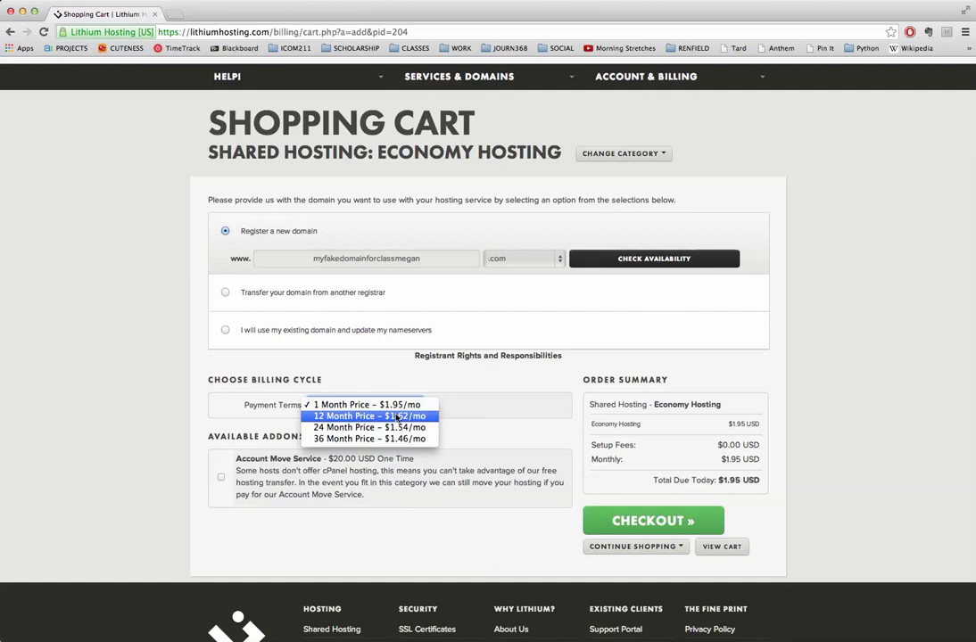
pyautogui.click(393, 405)
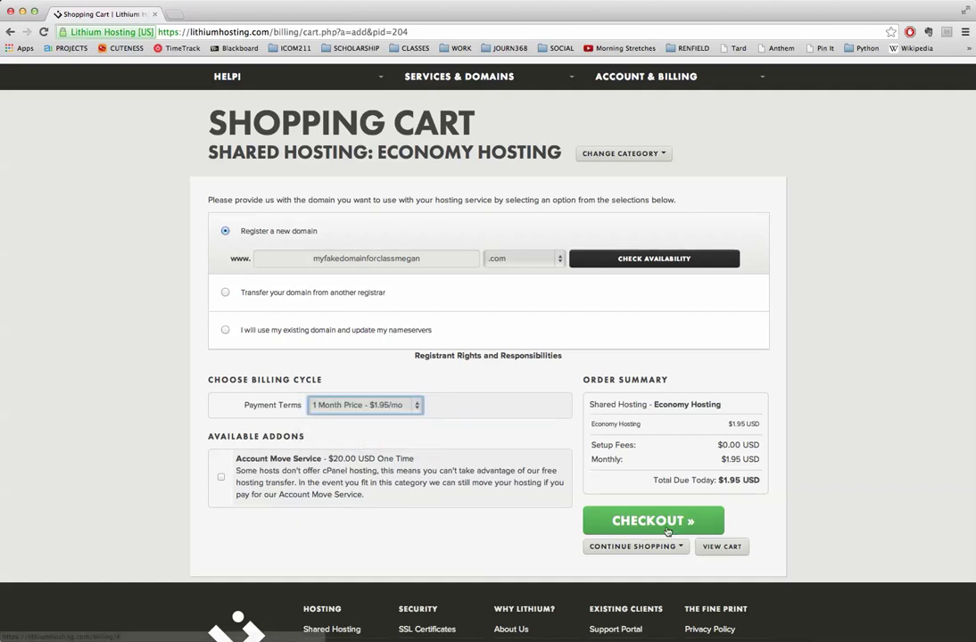
# Step: Proceed to checkout and update the cart with the domain configuration, leaving the ID Protection addon off
pyautogui.click(668, 527)
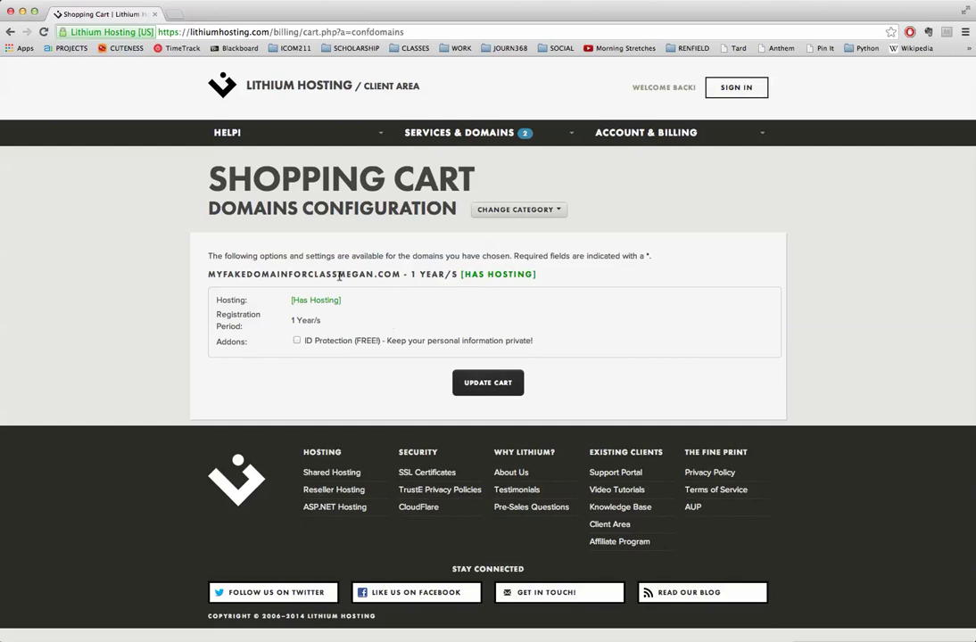
pyautogui.moveTo(207, 275); pyautogui.dragTo(444, 275)
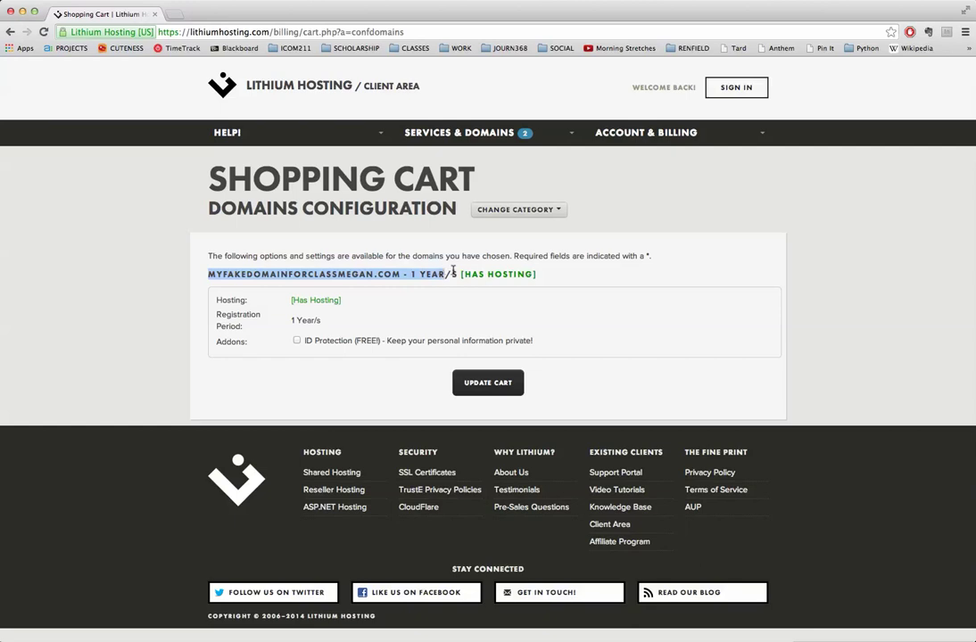
pyautogui.click(510, 387)
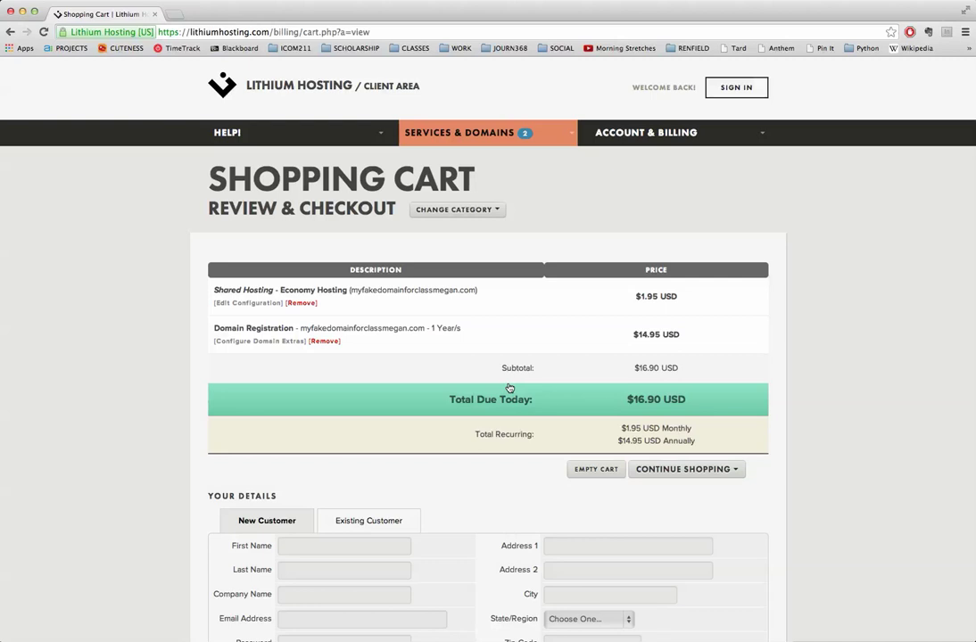
# Step: Choose Credit Card as the payment method in the order form, keeping Visa as the card type
pyautogui.scroll(-5, 664, 406)
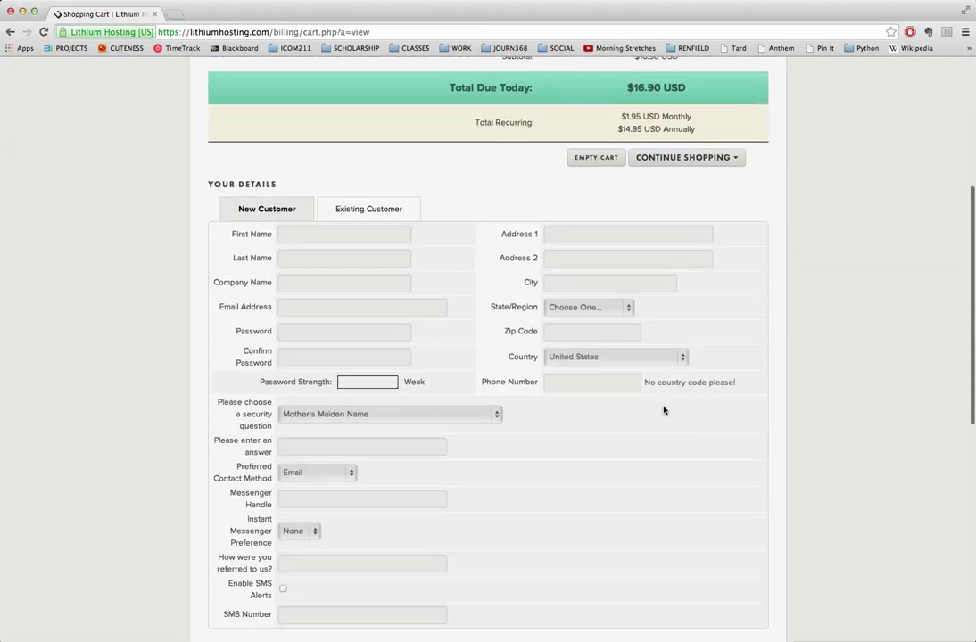
pyautogui.scroll(-1, 664, 410)
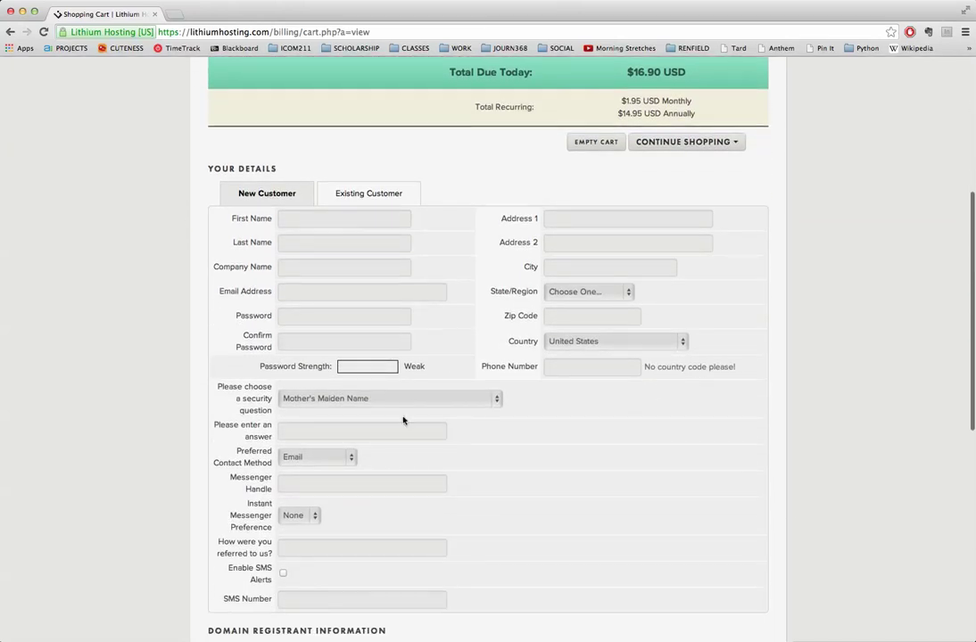
pyautogui.scroll(-3, 402, 420)
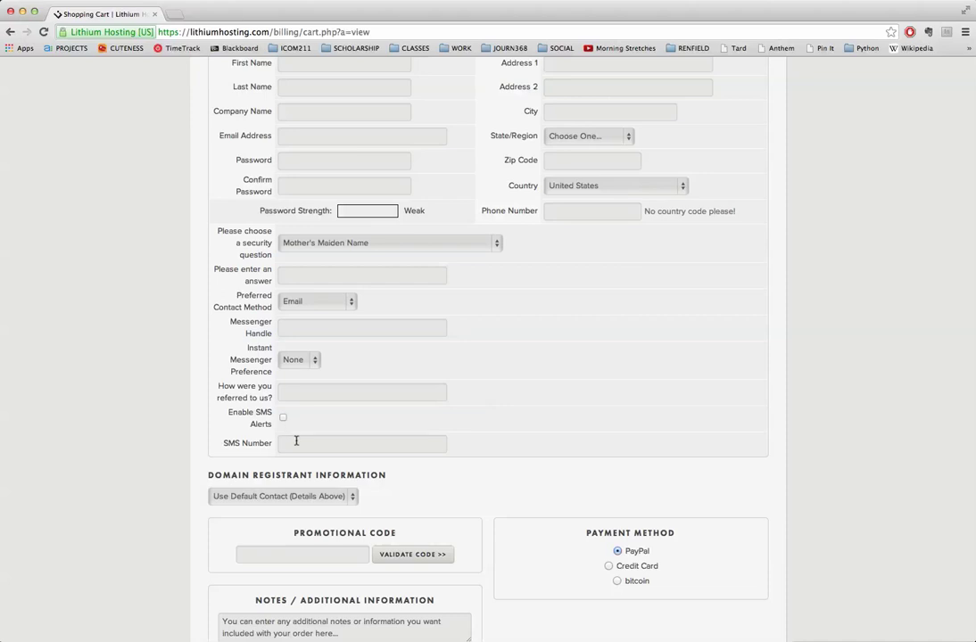
pyautogui.scroll(-4, 464, 437)
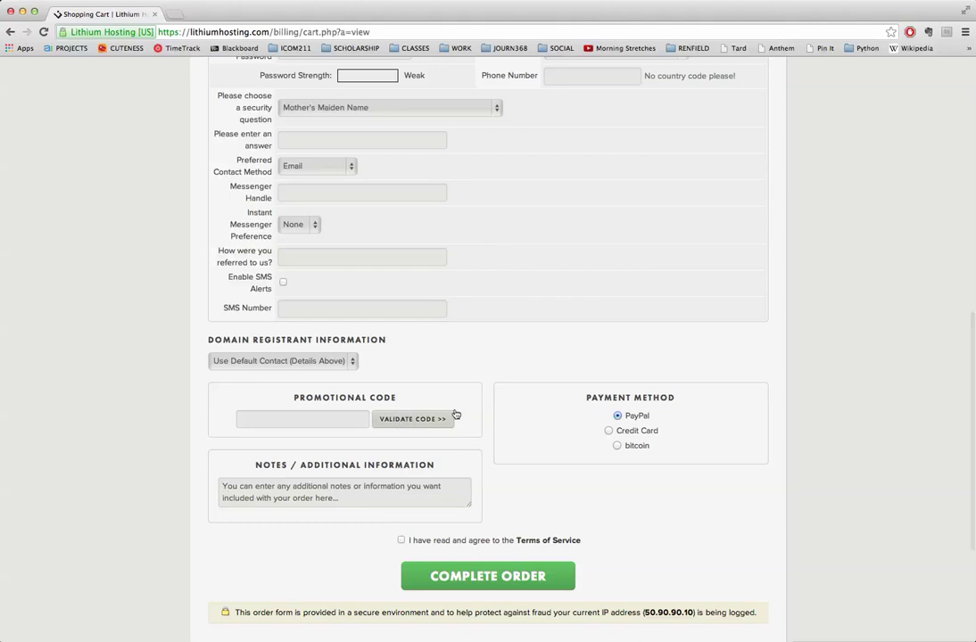
pyautogui.click(608, 431)
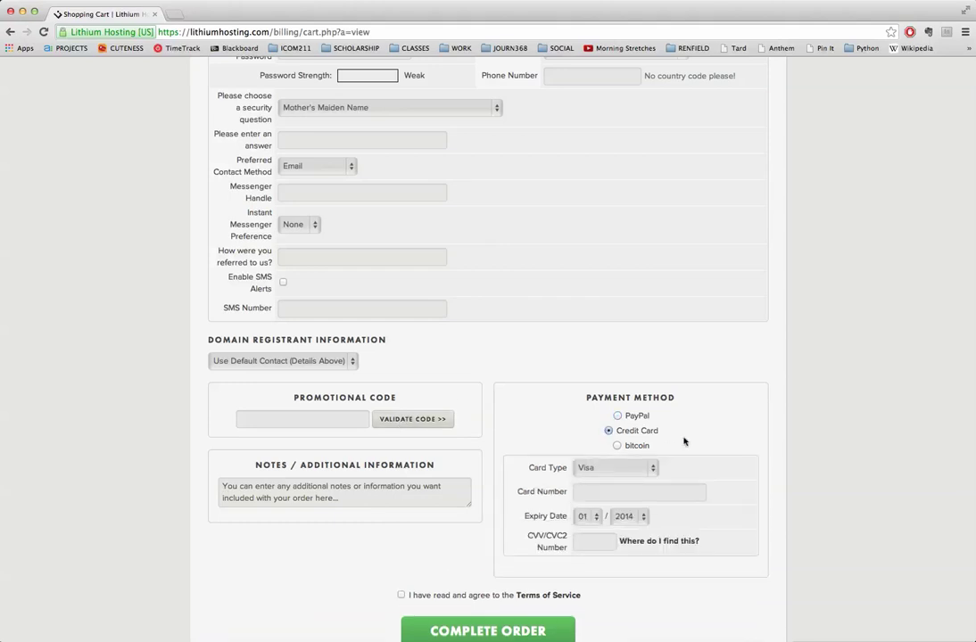
pyautogui.scroll(-1, 683, 440)
pyautogui.click(635, 408)
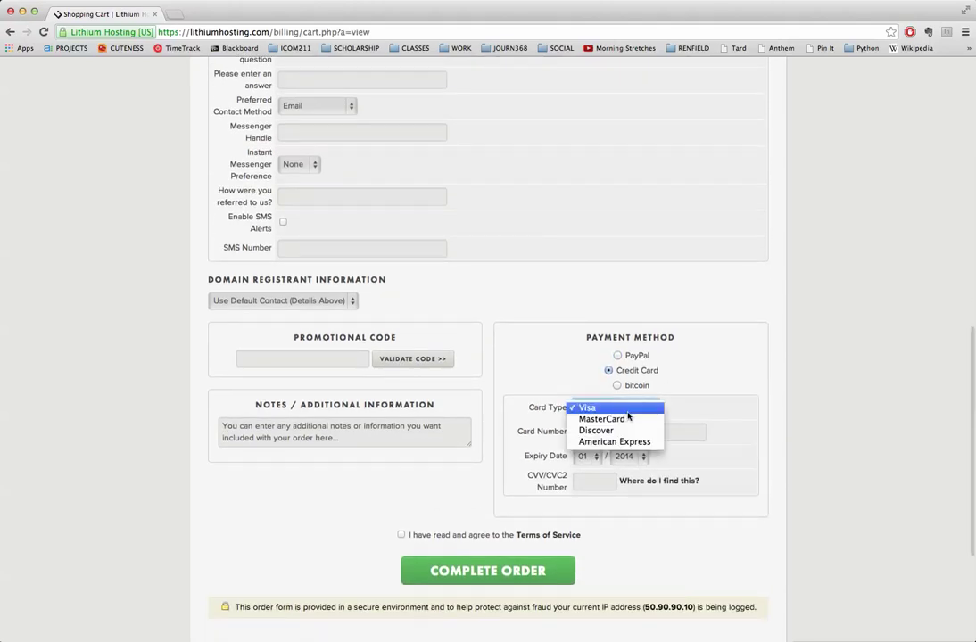
pyautogui.click(401, 534)
# Step: Agree to the Terms of Service and review the order form without submitting it
pyautogui.click(400, 535)
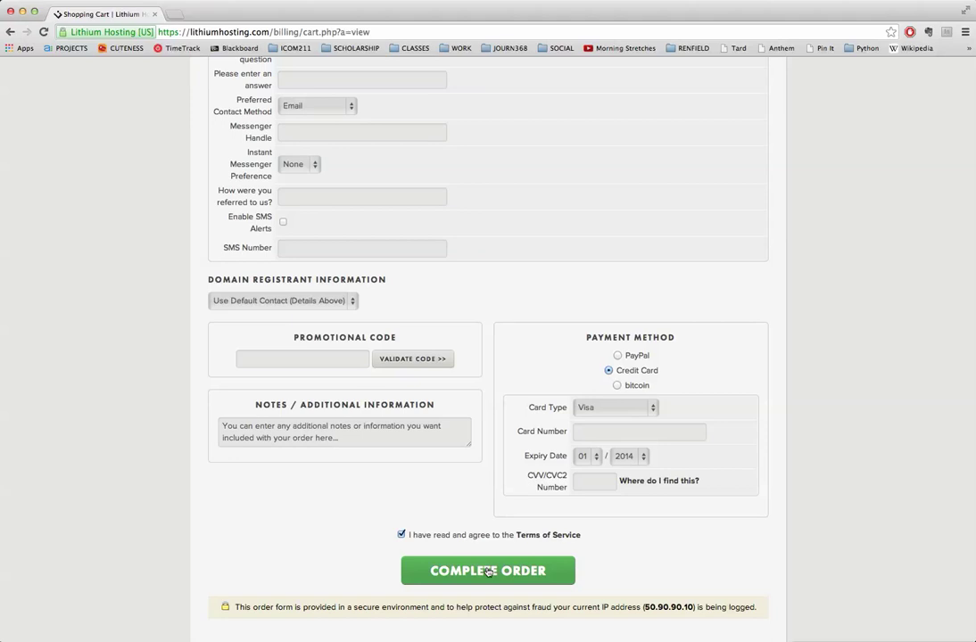
pyautogui.scroll(5, 541, 260)
pyautogui.scroll(-5, 540, 260)
pyautogui.scroll(-4, 541, 260)
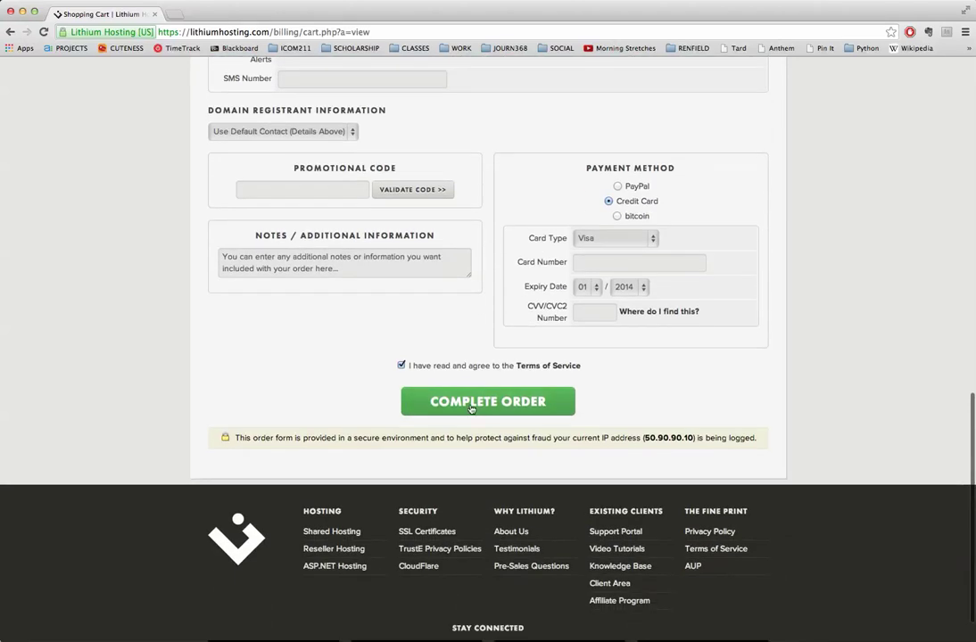